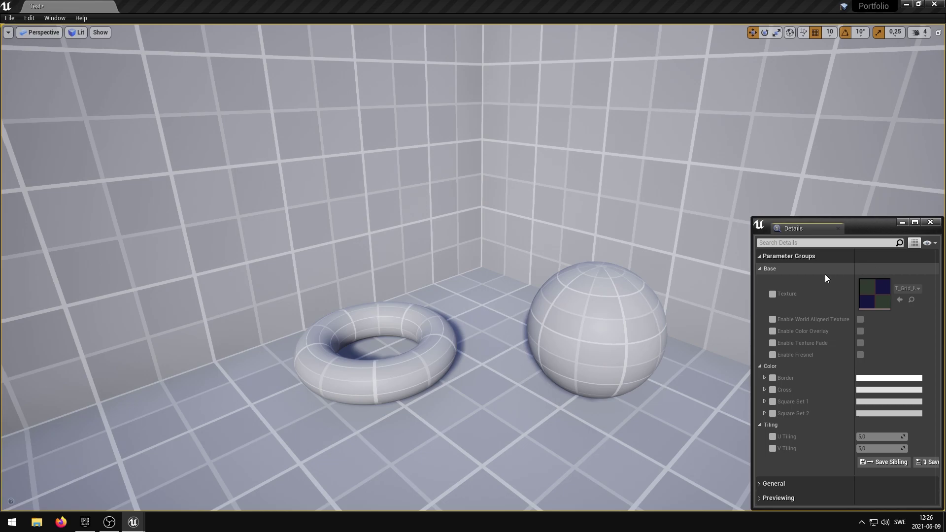
Override the base Texture, try the black-and-white T_Grid_M texture, and reset it to the default texture
left_click(773, 295)
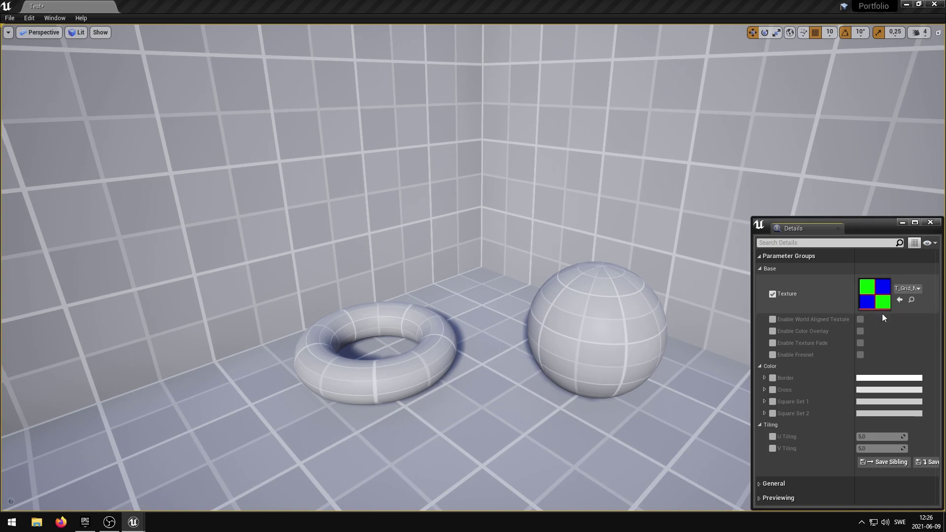
left_click(905, 290)
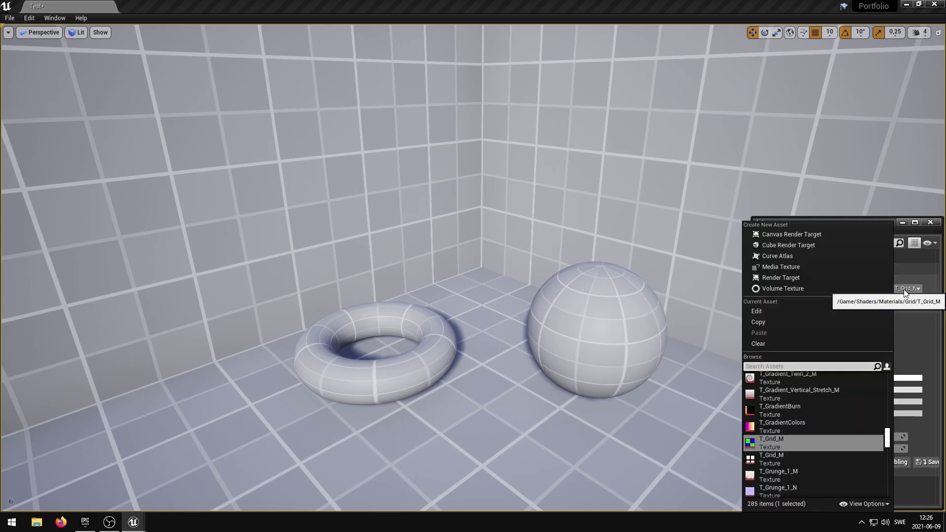
left_click(786, 457)
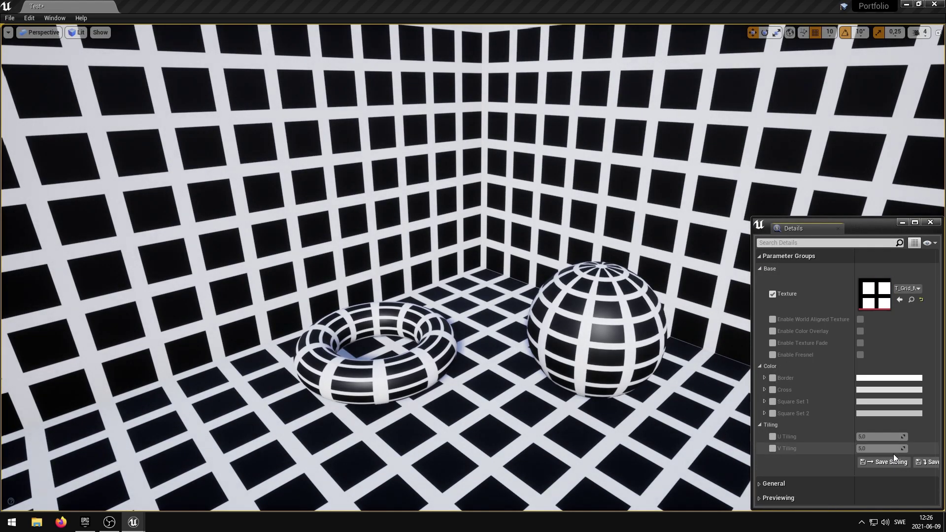
left_click(922, 301)
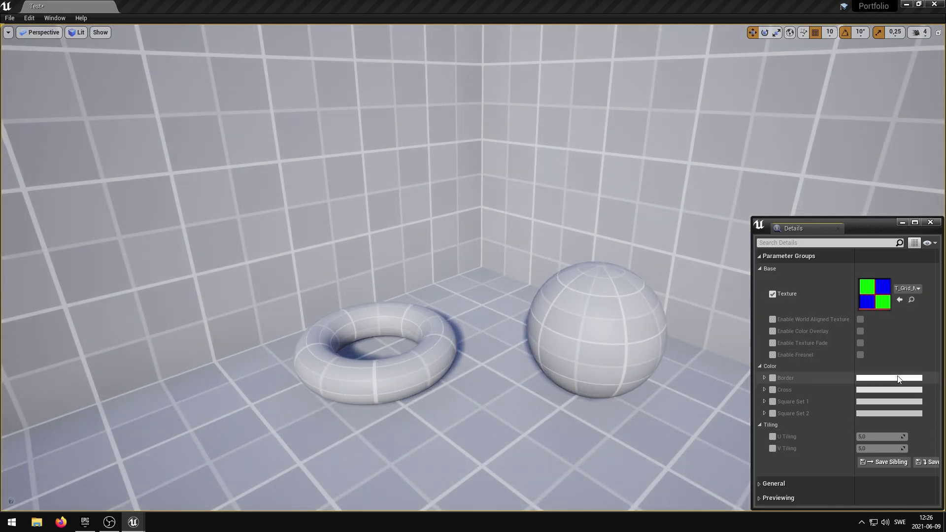
Enable World Aligned Texture and move the sphere to test the projection, undoing that move
left_click(774, 320)
left_click(861, 319)
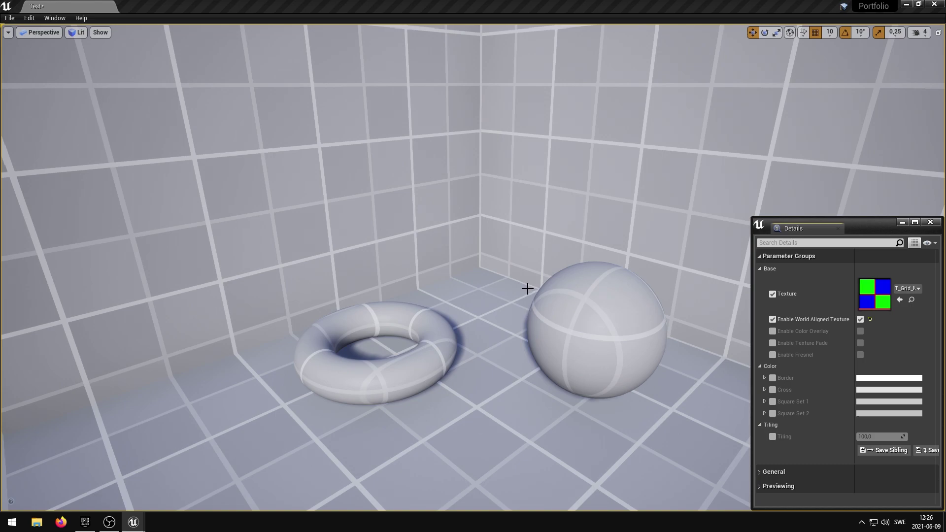
left_click(606, 377)
mouse_move(606, 376)
left_mouse_down()
mouse_move(518, 427)
mouse_move(583, 370)
mouse_move(593, 378)
left_mouse_up()
key("ctrl+z")
Move the torus around to test the world-aligned grid, undoing the last move
left_click(426, 370)
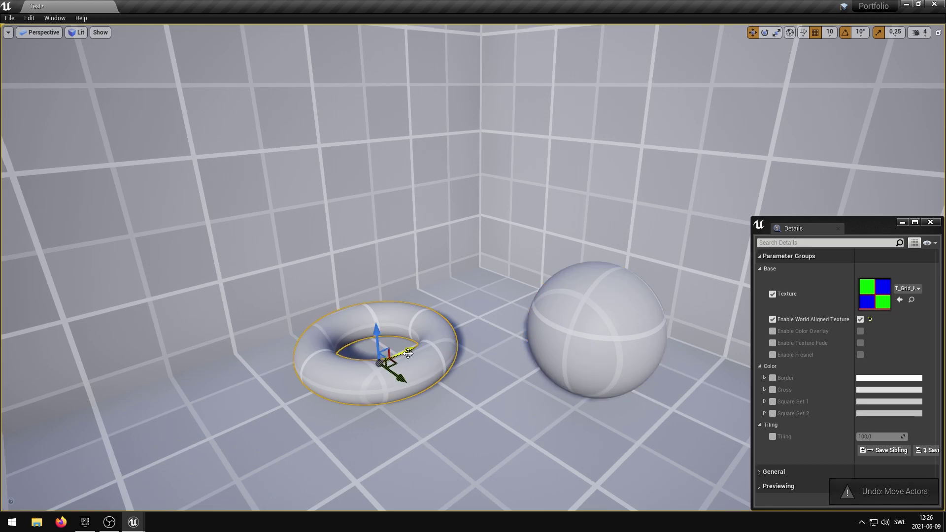
left_click_drag(399, 354, 374, 258)
key("ctrl+z")
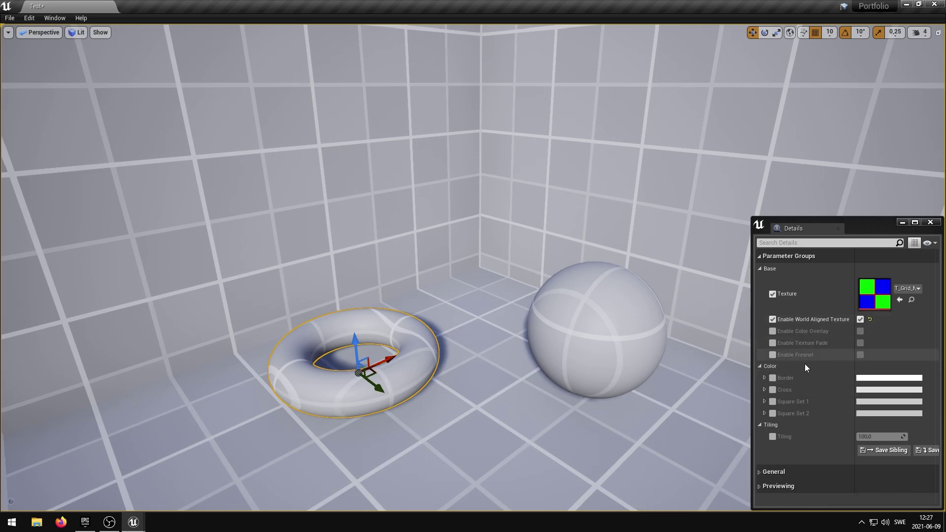
Override the world-aligned Tiling, try other values, reset it to default, and disable World Aligned Texture
left_click(773, 437)
left_click_drag(868, 437, 833, 437)
left_click(914, 437)
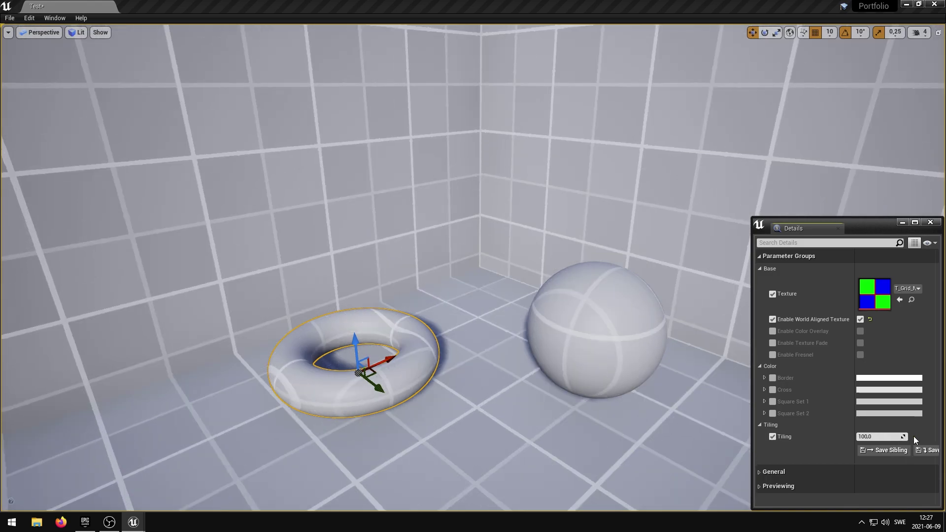
left_click(870, 319)
left_click(773, 320)
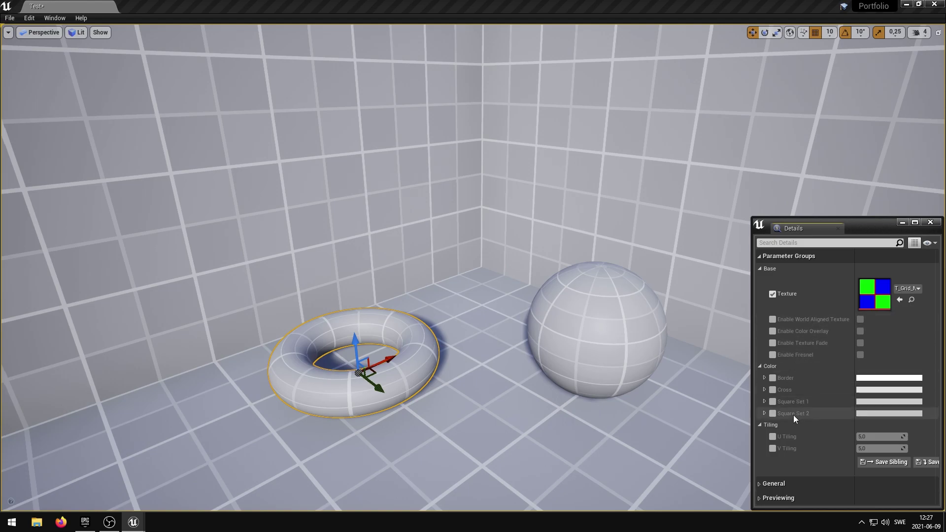
Override U Tiling and V Tiling and set both to 10
left_click(773, 436)
left_click(773, 449)
left_click(880, 437)
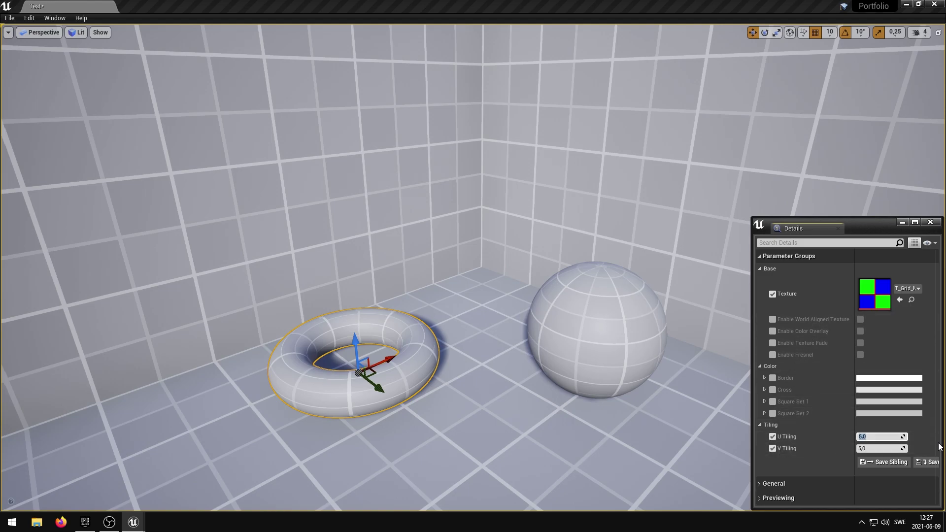
type("10")
key("Tab")
type("10")
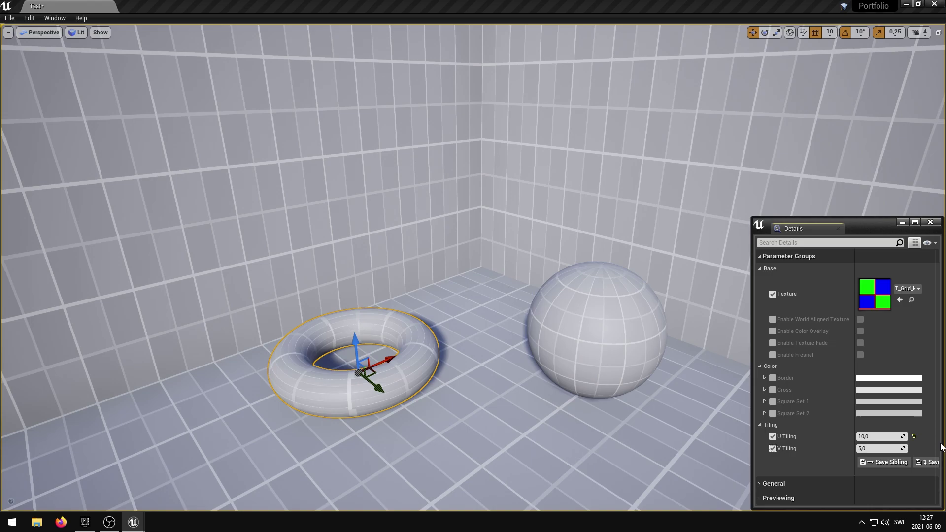
key("Return")
Set V Tiling and U Tiling to 1
type("10")
key("Return")
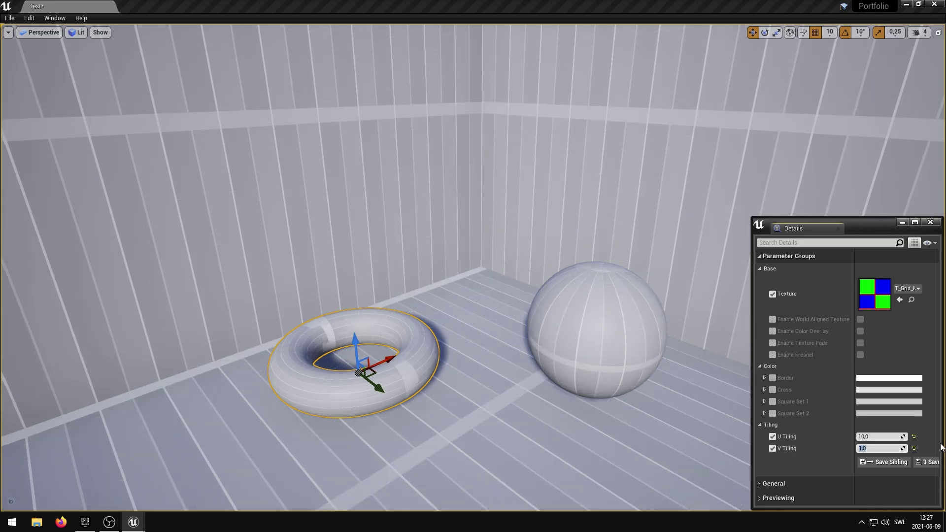
key("shift+Tab")
type("1")
key("Return")
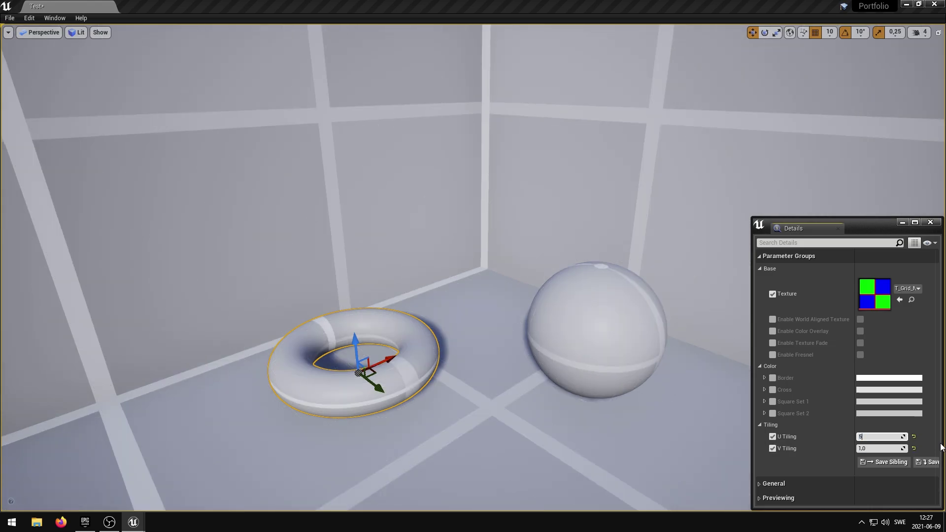
Set both U Tiling and V Tiling to 5
key("Tab")
type("5")
key("Return")
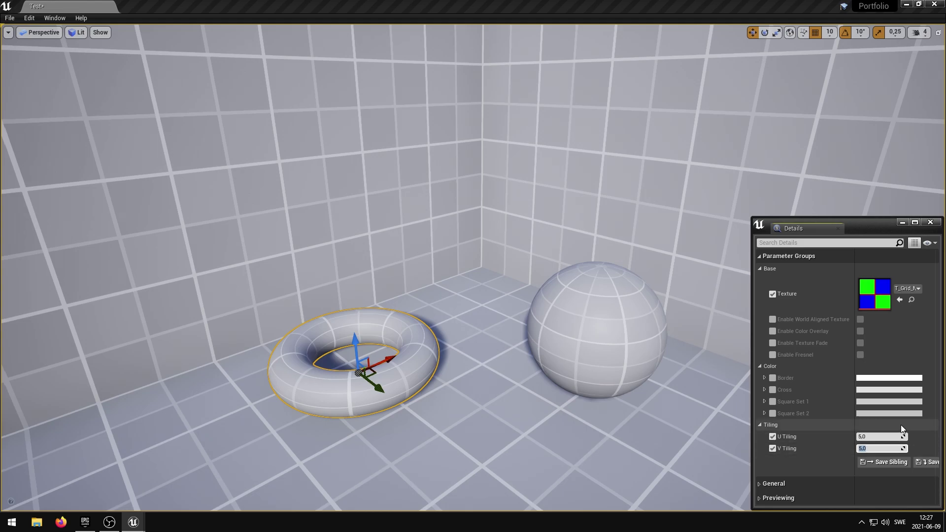
Enable Color Overlay and override the Overlay Color parameter
left_click(773, 331)
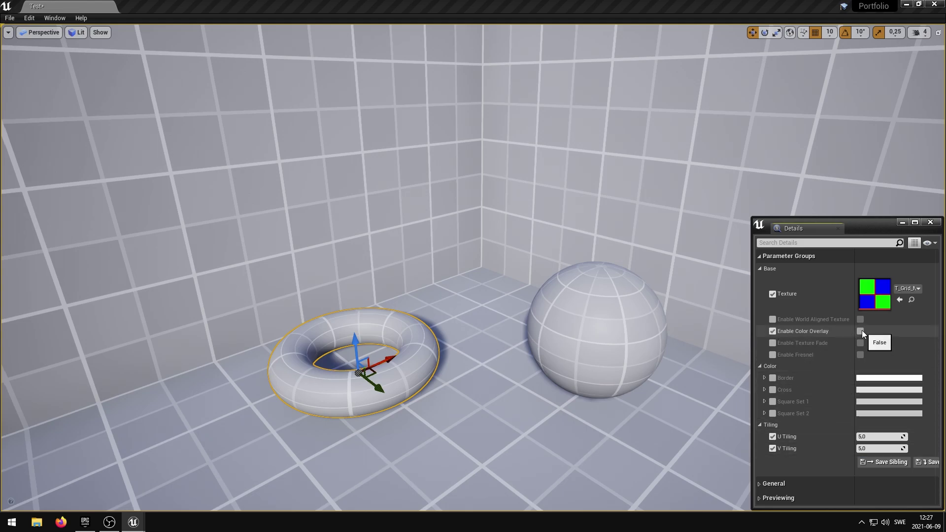
left_click(861, 331)
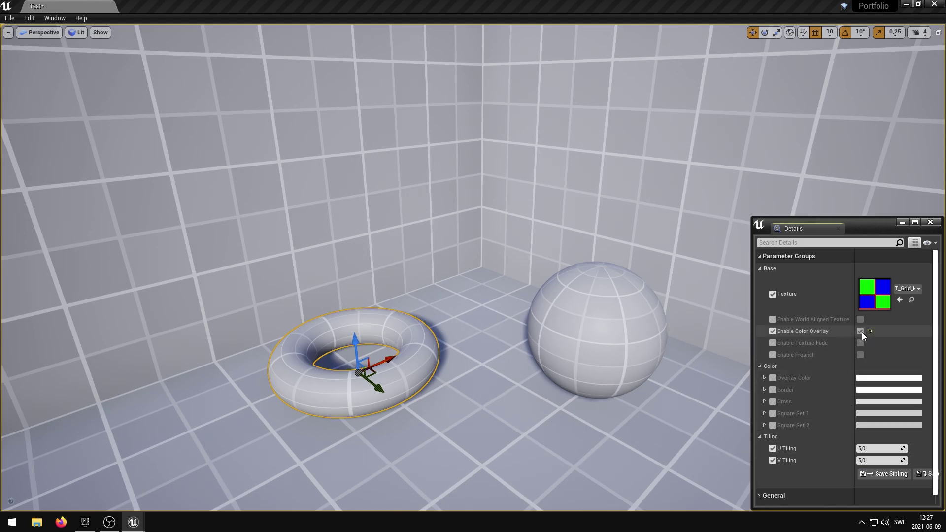
left_click(773, 378)
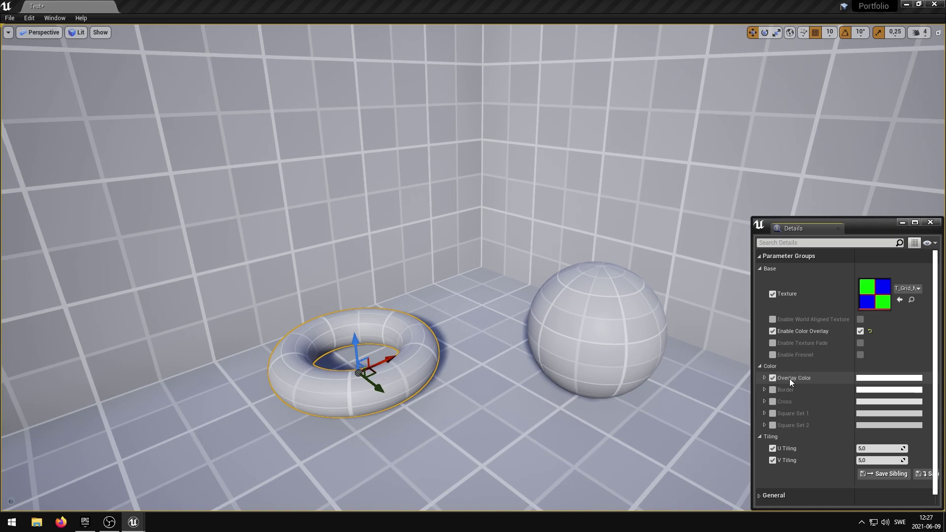
Try a green overlay color around sRGB 6FB95EFF, cancel the color change, and disable Color Overlay
left_click(864, 378)
left_click_drag(750, 347, 717, 300)
left_click(808, 302)
left_click_drag(809, 302, 807, 373)
left_click(787, 296)
left_click_drag(718, 326, 714, 364)
left_click(804, 327)
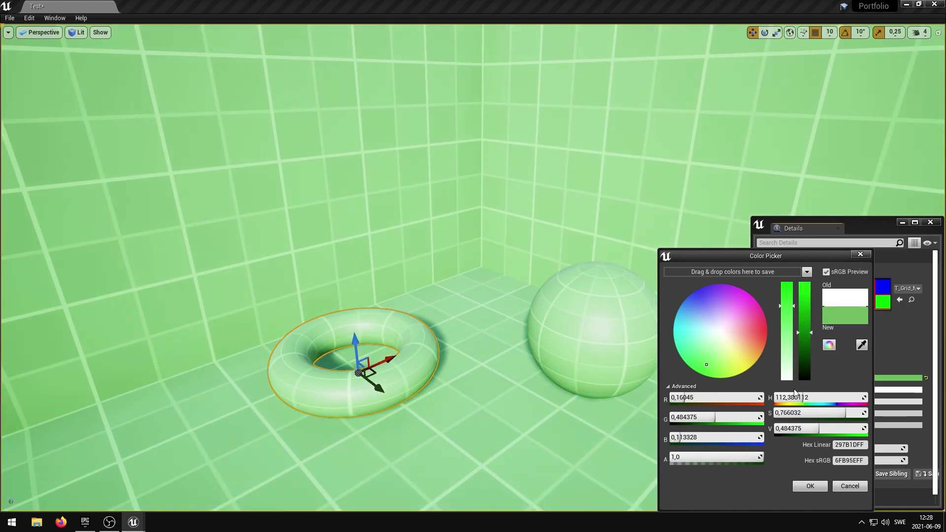
left_click(767, 347)
left_click(846, 486)
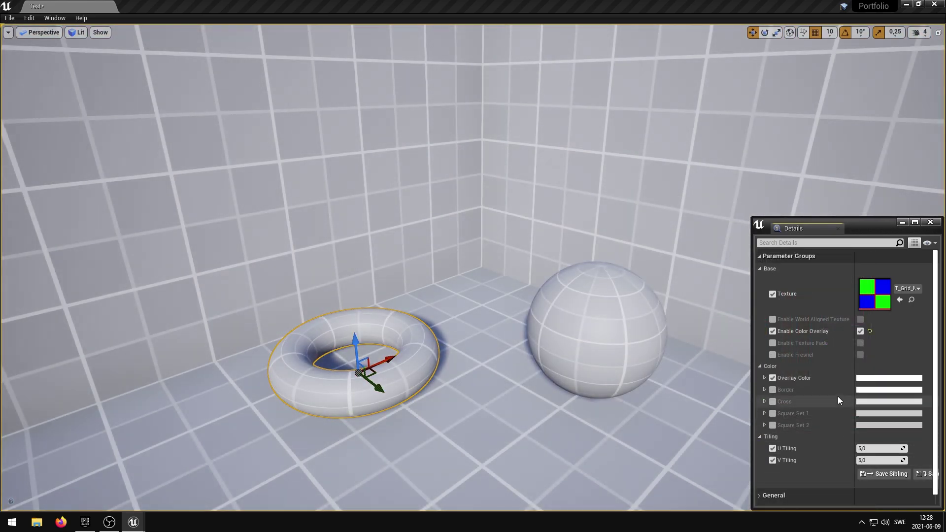
left_click(863, 333)
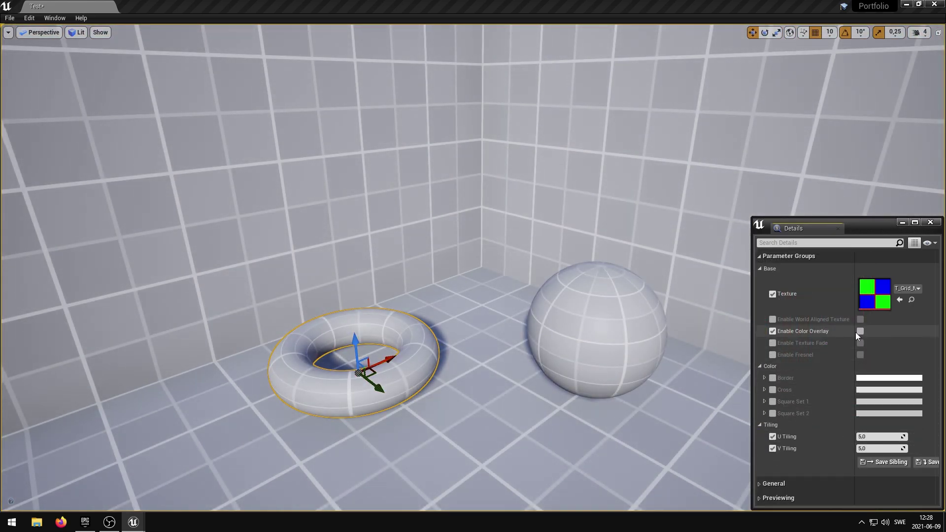
left_click(772, 332)
Enable Texture Fade and override its fade Color, Range and Offset parameters
left_click(773, 344)
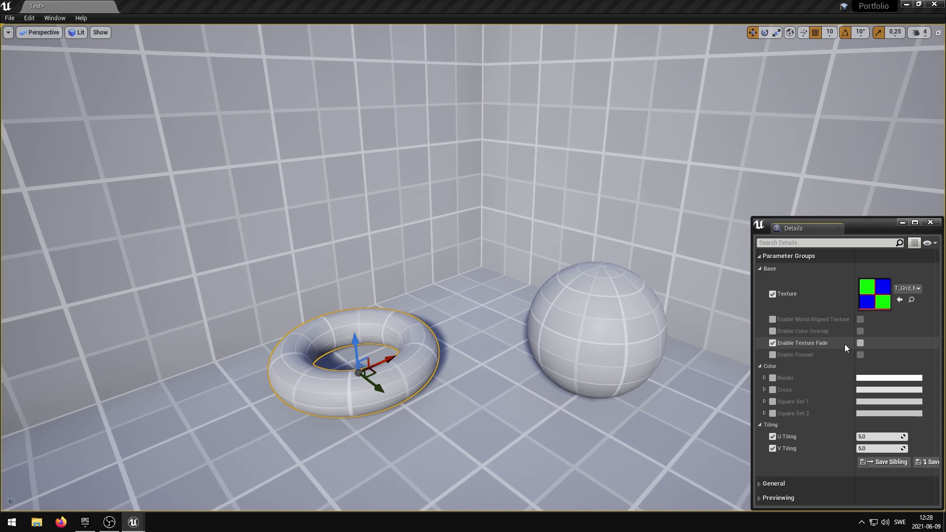
left_click(860, 343)
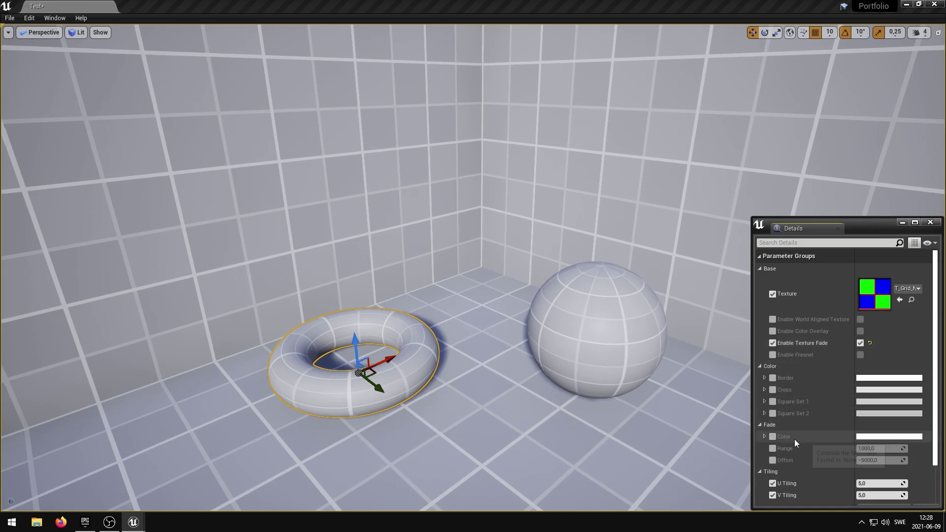
left_click(773, 437)
left_click(772, 448)
left_click(773, 460)
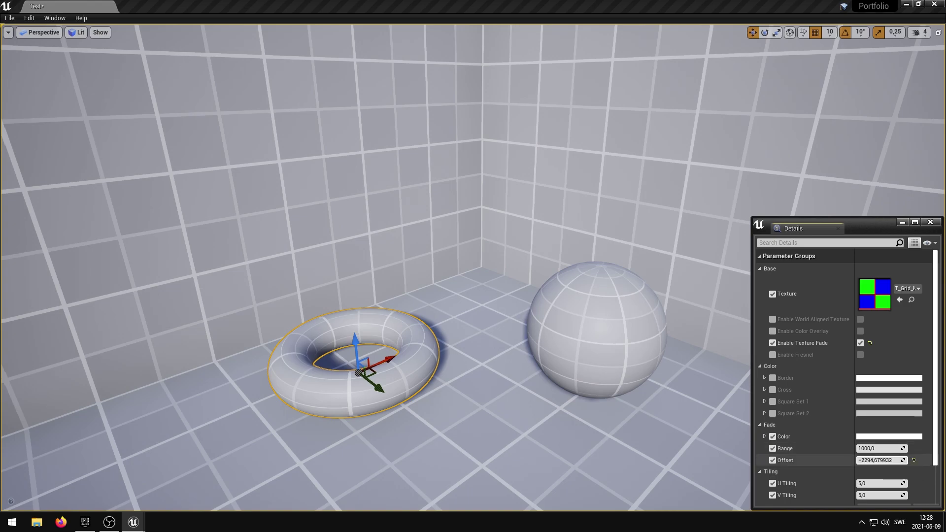
Adjust the texture fade to a Range of about 172 and an Offset of about -239
left_click_drag(880, 461, 887, 460)
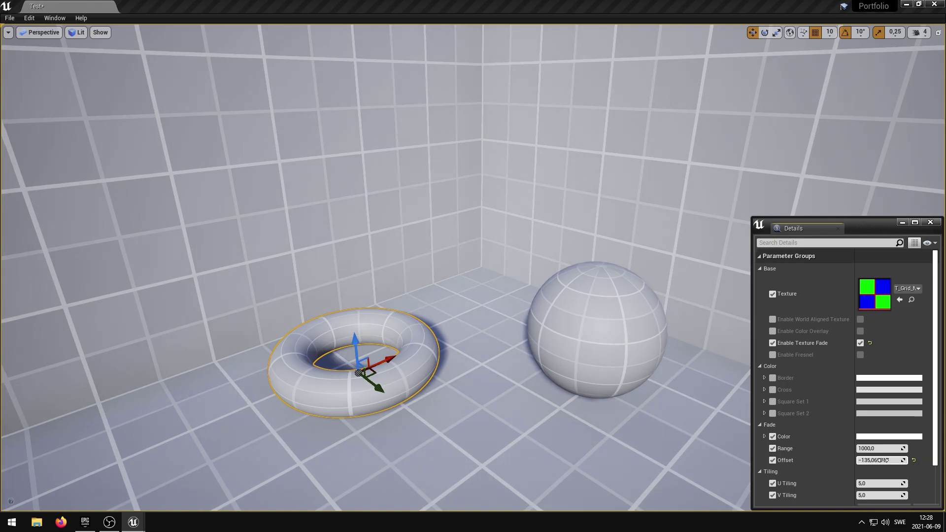
mouse_move(880, 449)
left_mouse_down()
mouse_move(870, 449)
mouse_move(888, 448)
left_mouse_up()
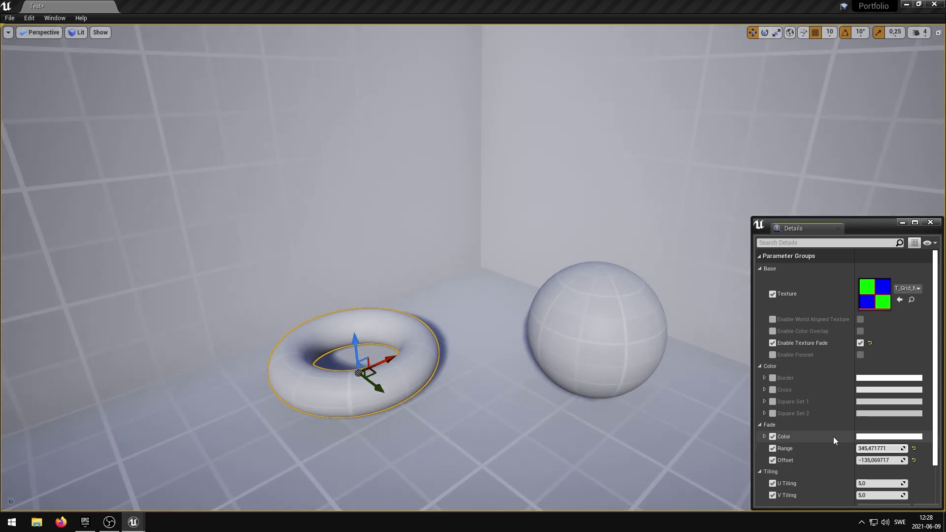
mouse_move(641, 345)
left_mouse_down()
mouse_move(641, 384)
mouse_move(641, 345)
left_mouse_up()
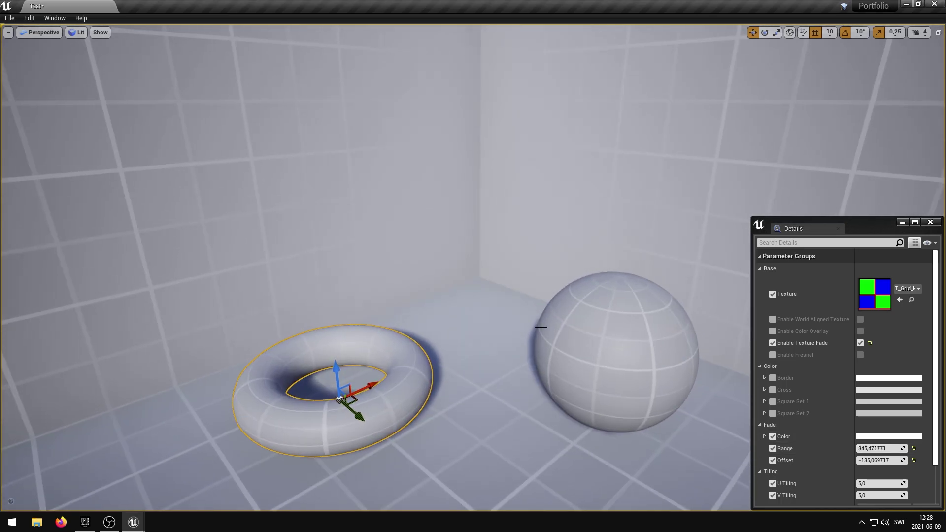
mouse_move(880, 448)
left_mouse_down()
mouse_move(892, 448)
mouse_move(868, 449)
mouse_move(877, 461)
mouse_move(865, 461)
mouse_move(875, 449)
left_mouse_up()
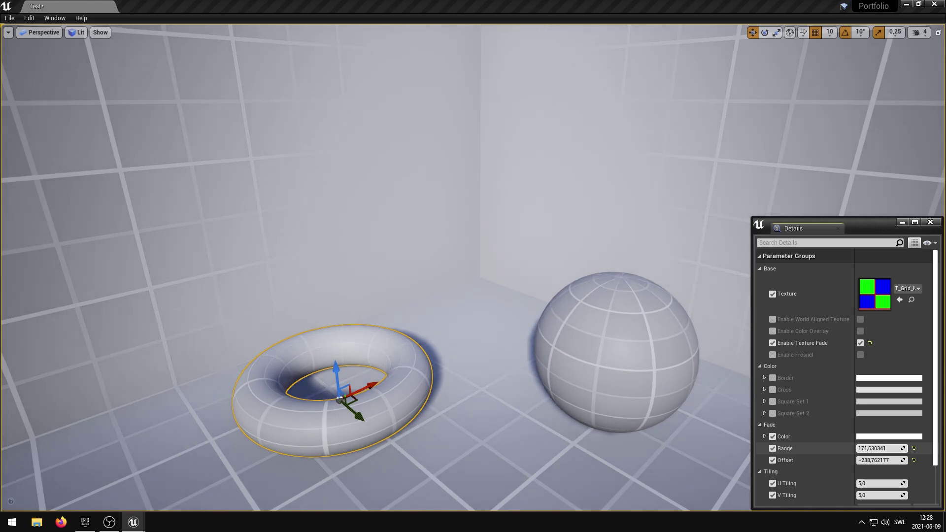
Try an olive-green fade color, sRGB 858C60FF, and cancel the color change
left_click(894, 437)
left_click_drag(820, 365, 746, 356)
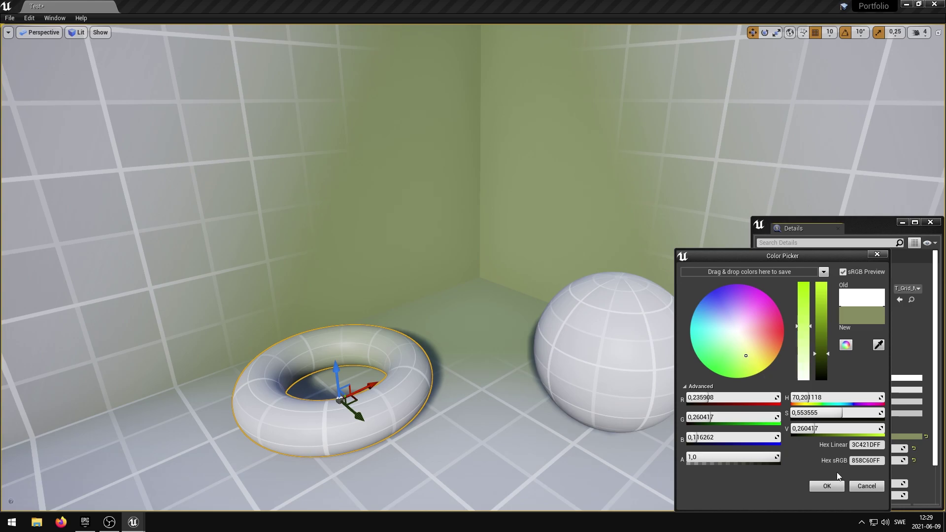
left_click(866, 487)
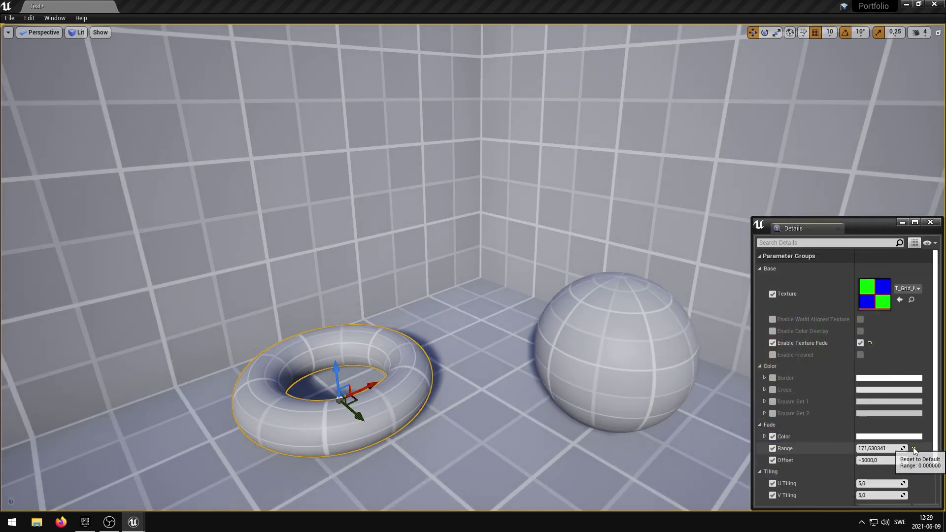
Reset the fade Range and Offset to their defaults and disable Texture Fade
left_click(914, 449)
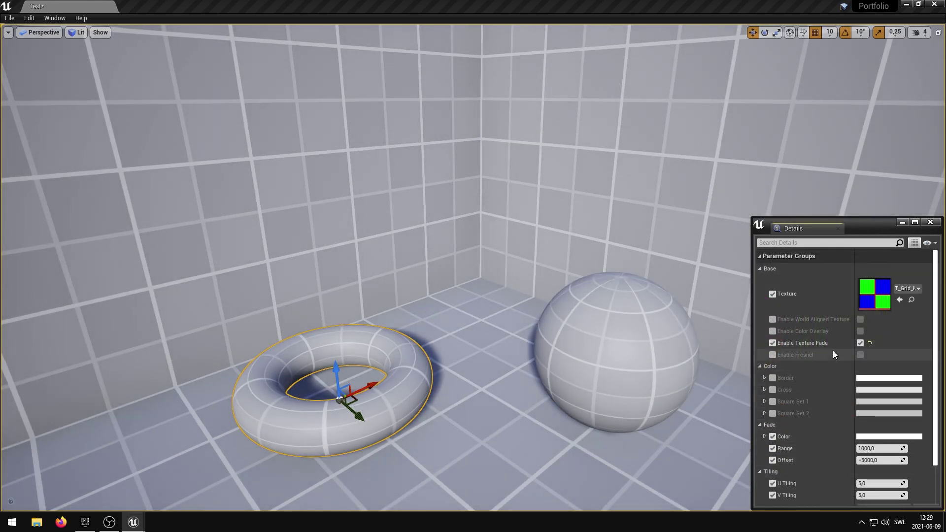
left_click(861, 343)
left_click(773, 343)
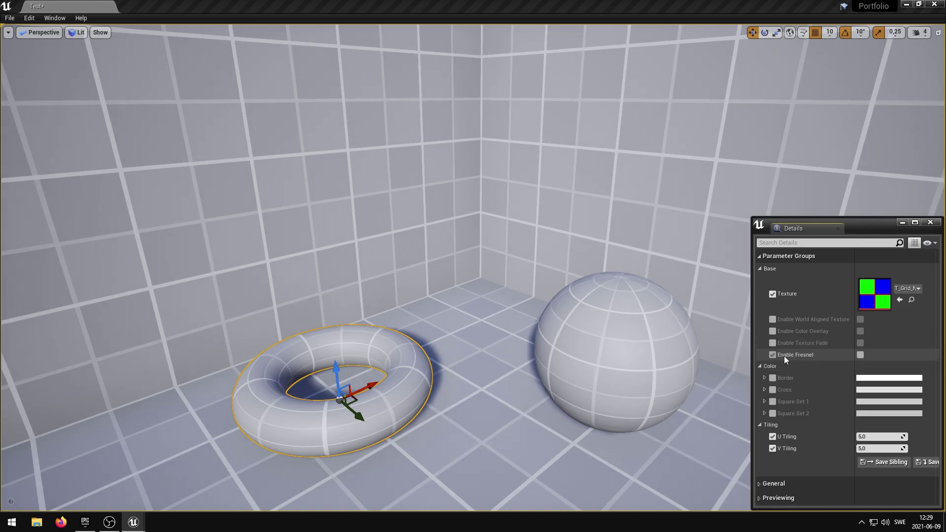
Enable Fresnel, switching it off and on to compare the shading on the torus, sphere and floor, and leave it enabled
left_click(860, 355)
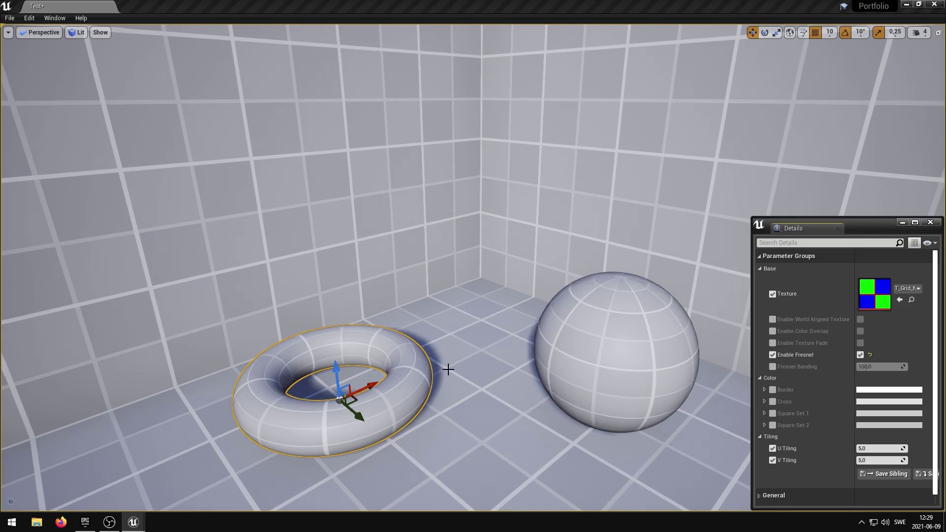
left_click(861, 355)
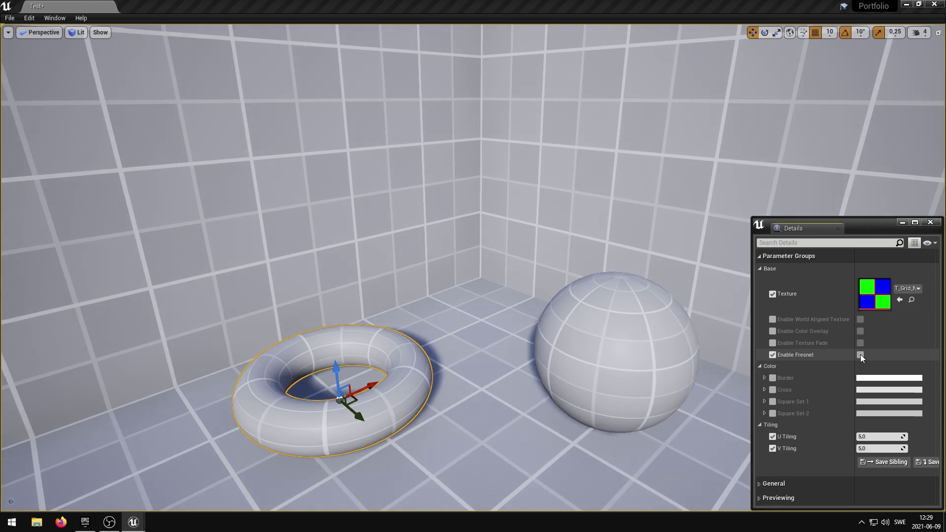
left_click(860, 355)
right_click_drag(492, 296, 474, 325)
left_click(861, 356)
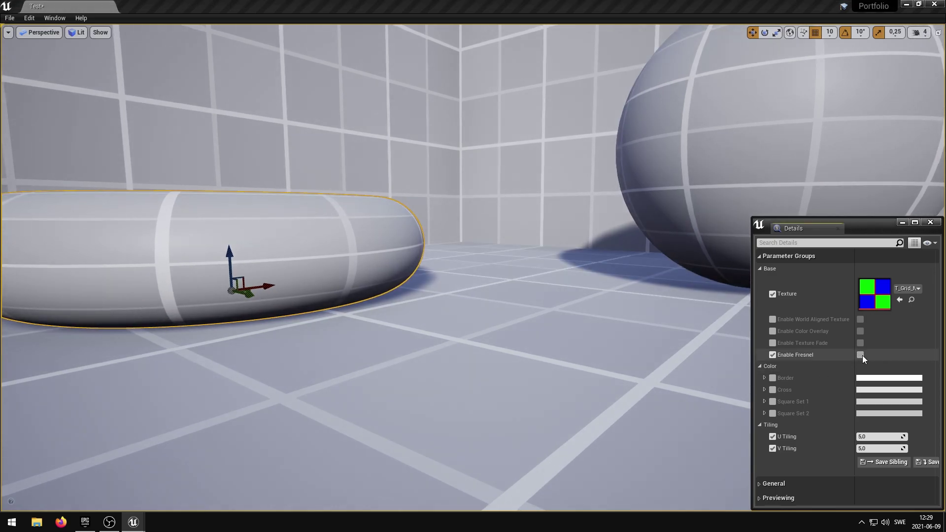
left_click(861, 354)
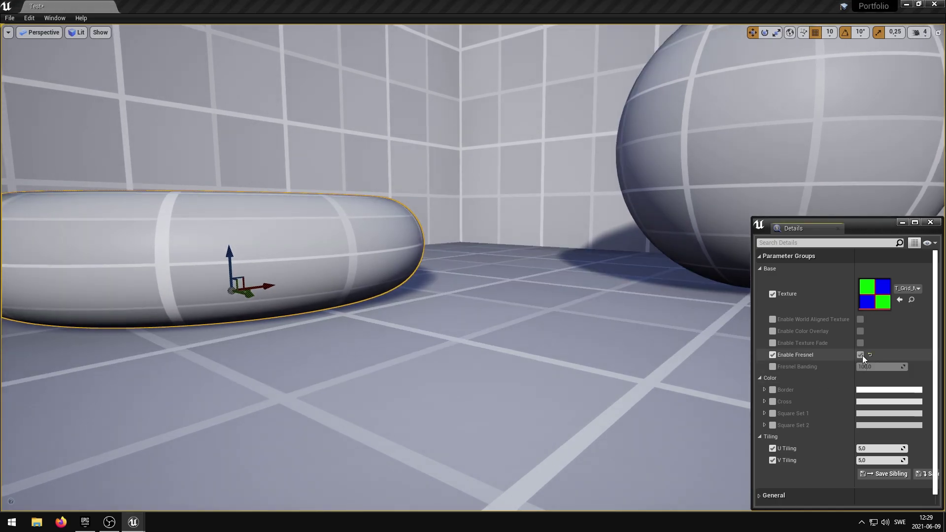
Override the Fresnel Banding, raise it to about 210 to see its effect, and disable Fresnel
left_click(773, 367)
right_click_drag(524, 281, 524, 286)
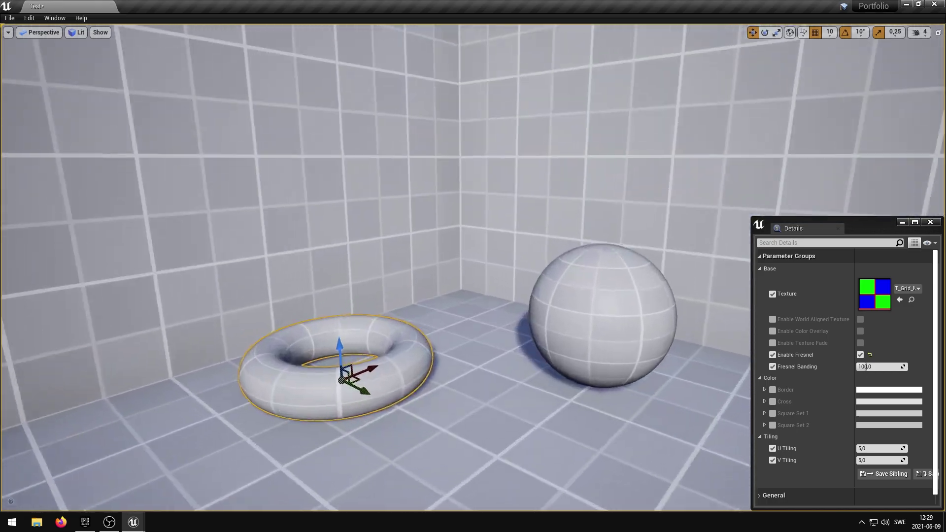
mouse_move(866, 367)
left_mouse_down()
mouse_move(882, 367)
mouse_move(859, 367)
mouse_move(873, 367)
left_mouse_up()
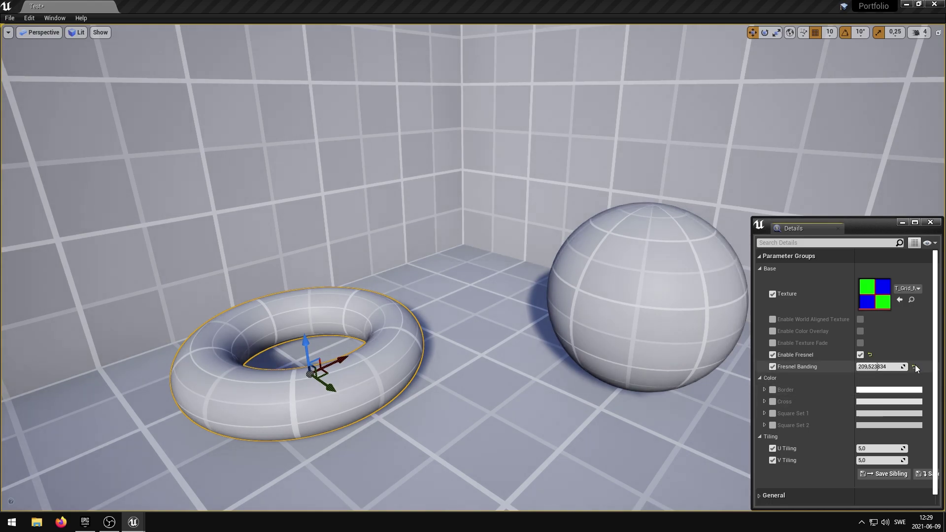
left_click(773, 355)
scroll(618, 347, "down", 5)
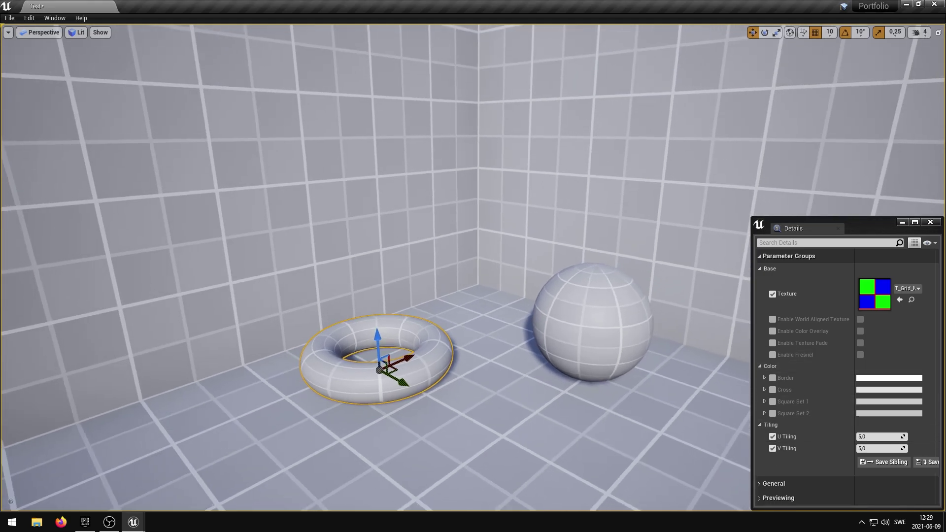
Enable the overrides for the Border, Cross, Square Set 1 and Square Set 2 colors
left_click(773, 378)
left_click(773, 390)
left_click(773, 402)
left_click(773, 413)
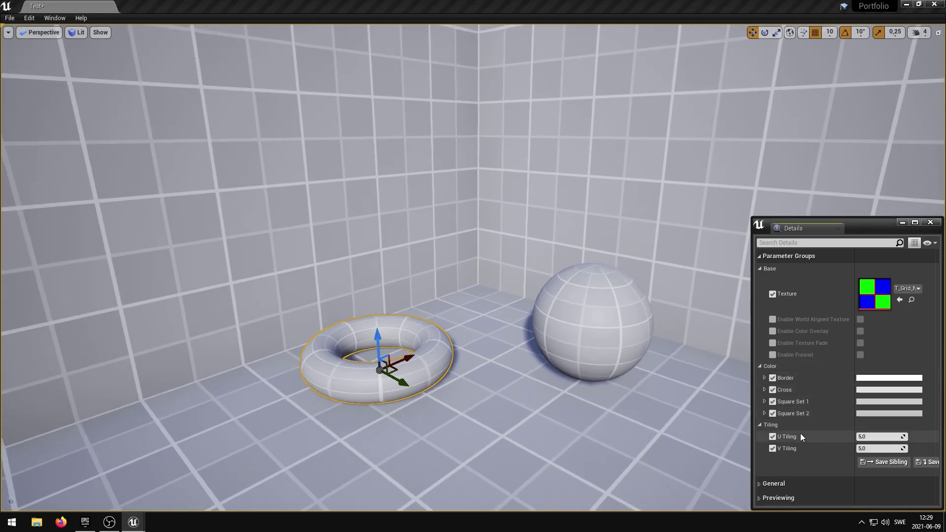
Set the grid's Border color to a dark amber brown, sRGB 9C6A00FF
left_click(868, 378)
left_click(742, 333)
left_click_drag(746, 332, 758, 351)
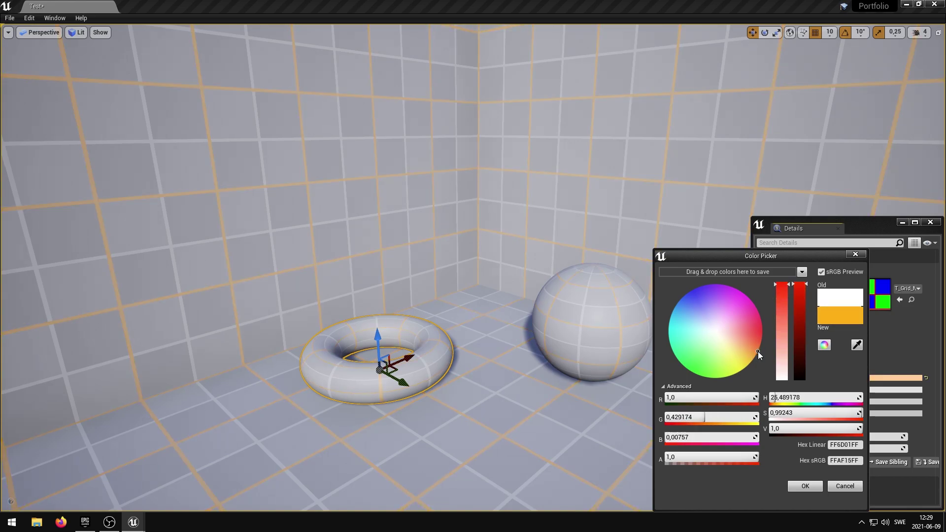
left_click_drag(803, 314, 803, 332)
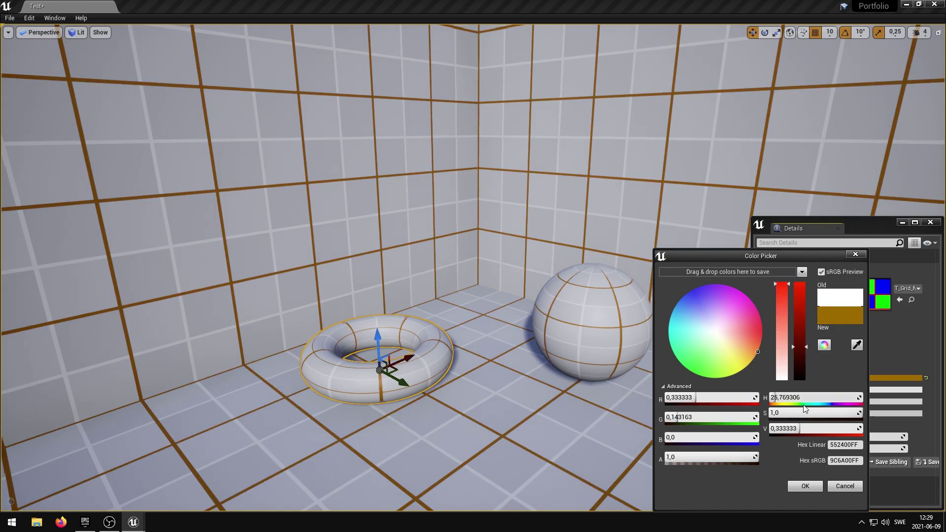
left_click(814, 486)
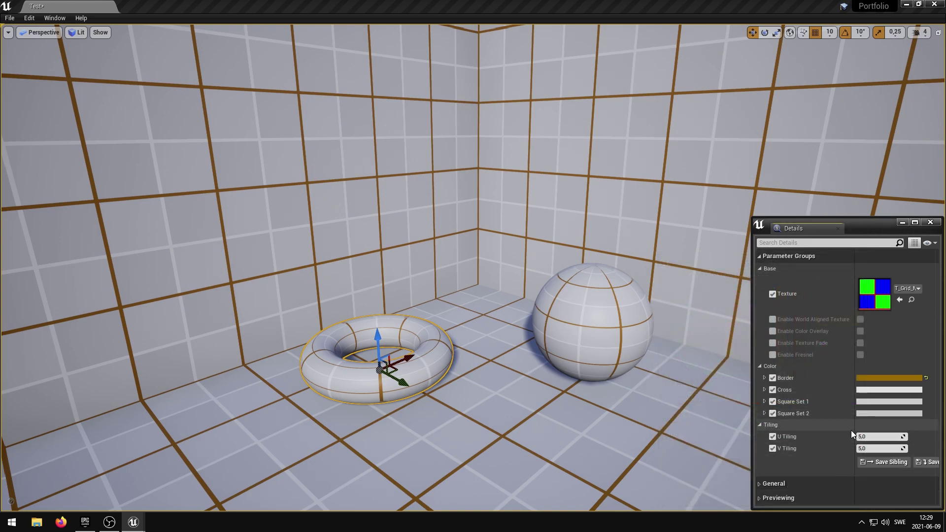
Set the Cross line color to a muted gold, sRGB B5923DFF
left_click(863, 389)
left_click_drag(725, 338, 750, 356)
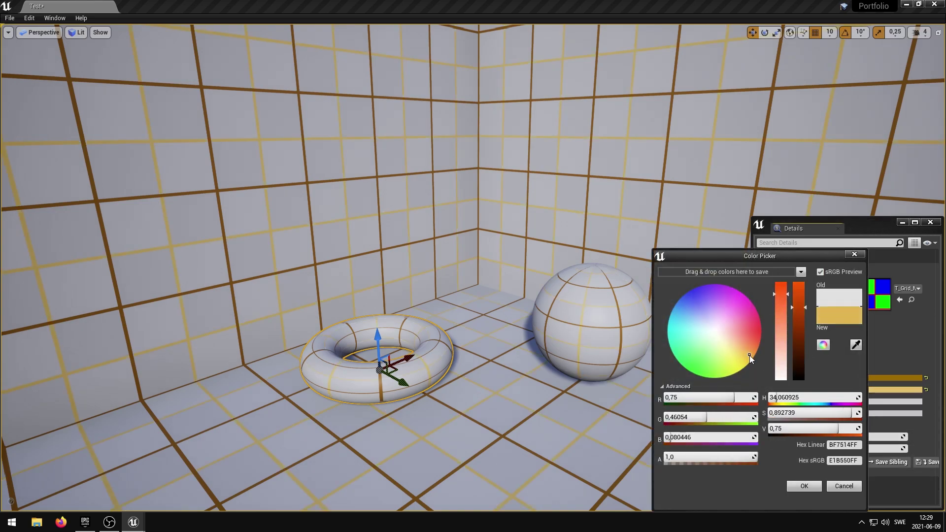
left_click_drag(799, 308, 800, 335)
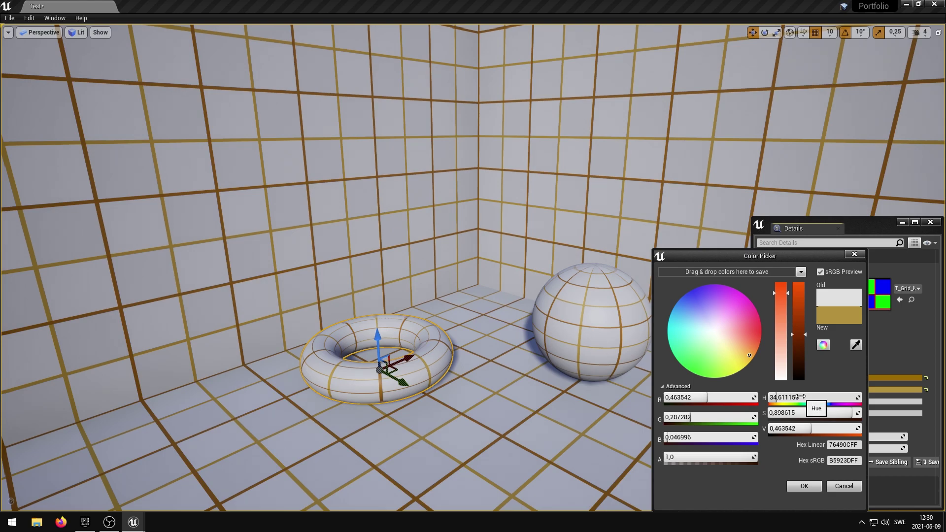
left_click(812, 486)
Set the Square Set 1 color to a pale peach, sRGB EED4BFFF, after trying stronger pink and orange tones
left_click(883, 402)
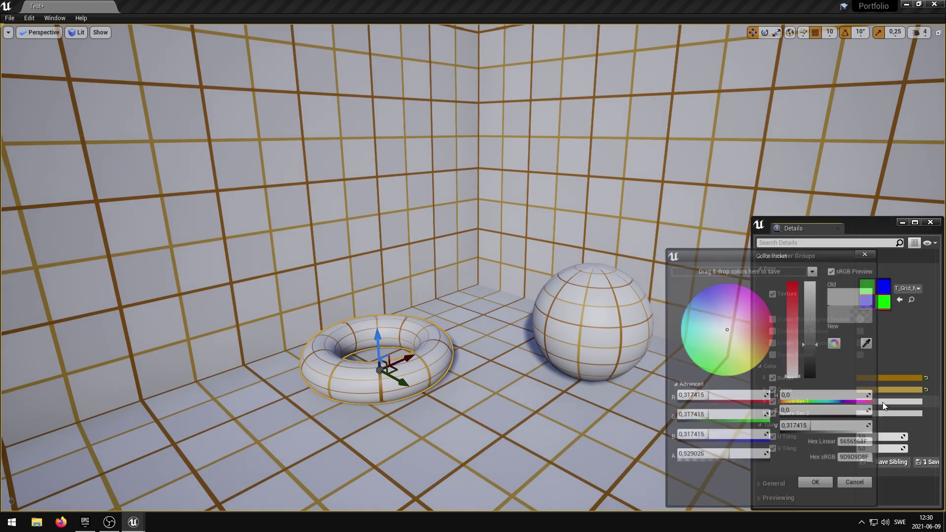
left_click(756, 322)
left_click(761, 345)
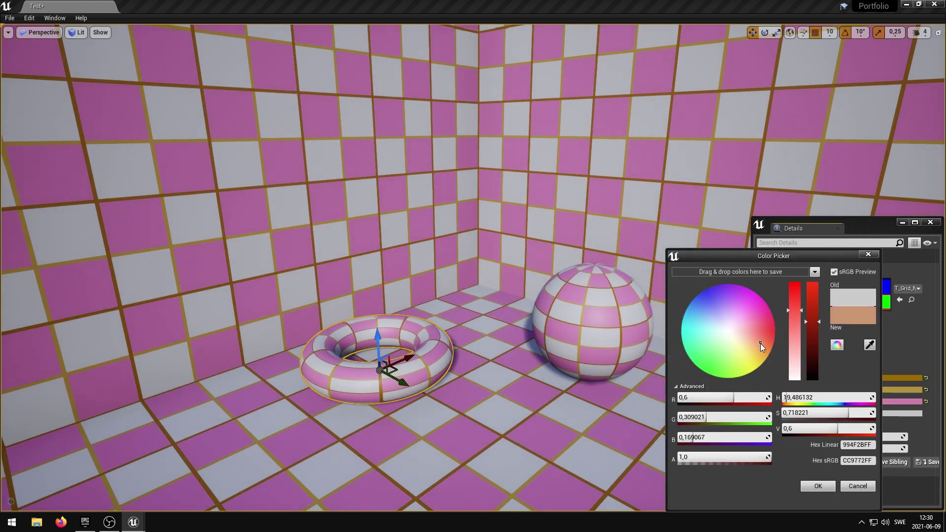
left_click(813, 298)
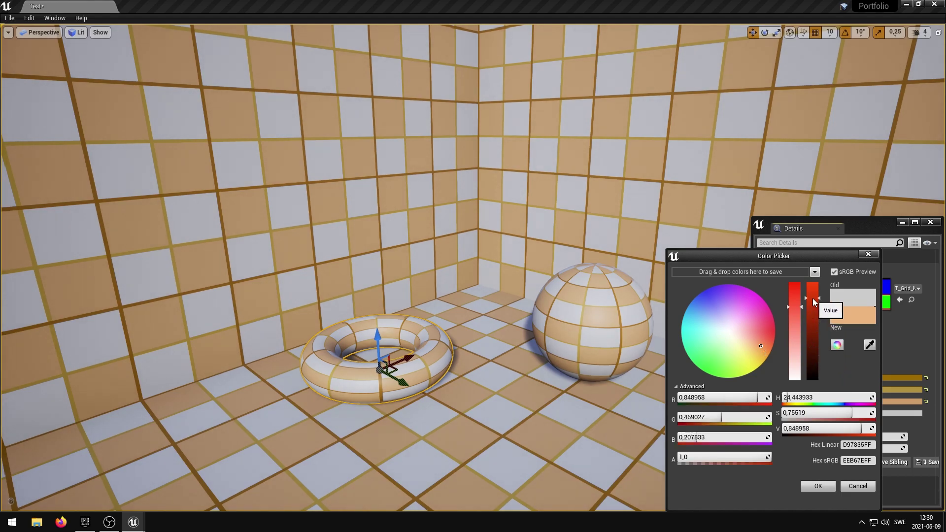
left_click(797, 348)
left_click(797, 351)
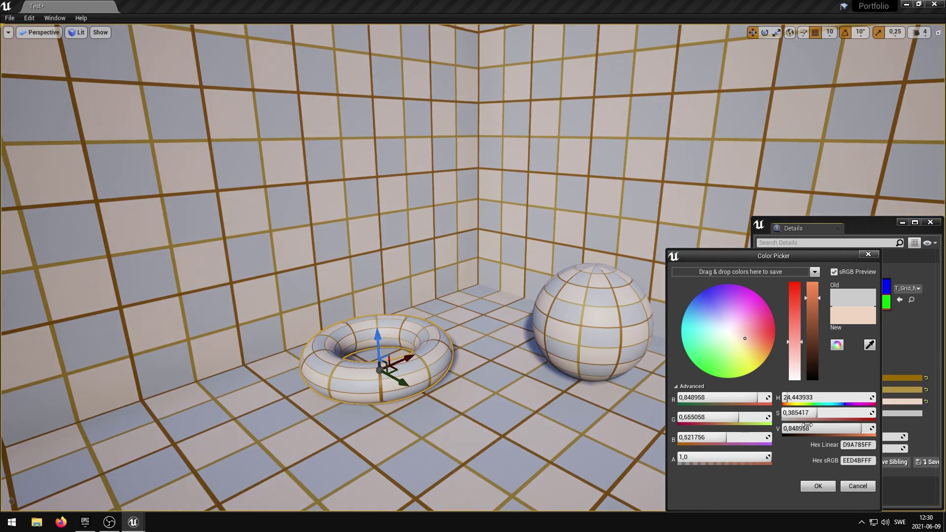
left_click(827, 485)
Set the Square Set 2 color to a desaturated greyish pink, sRGB C4B0B2FF
left_click(871, 414)
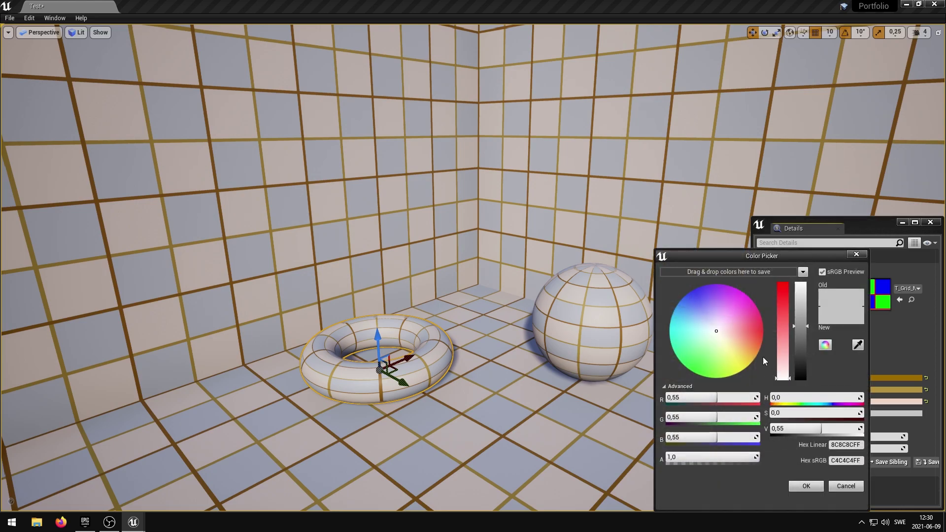
left_click(743, 329)
left_click(784, 359)
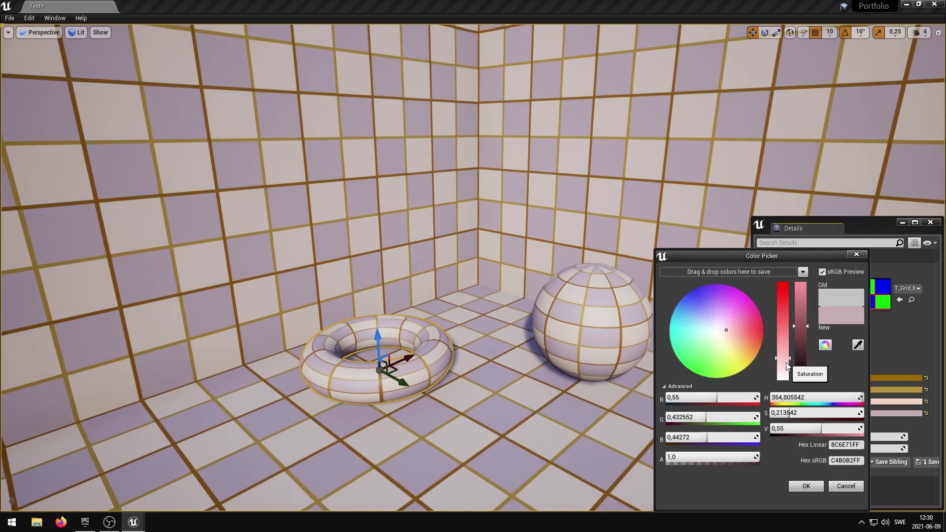
left_click(806, 486)
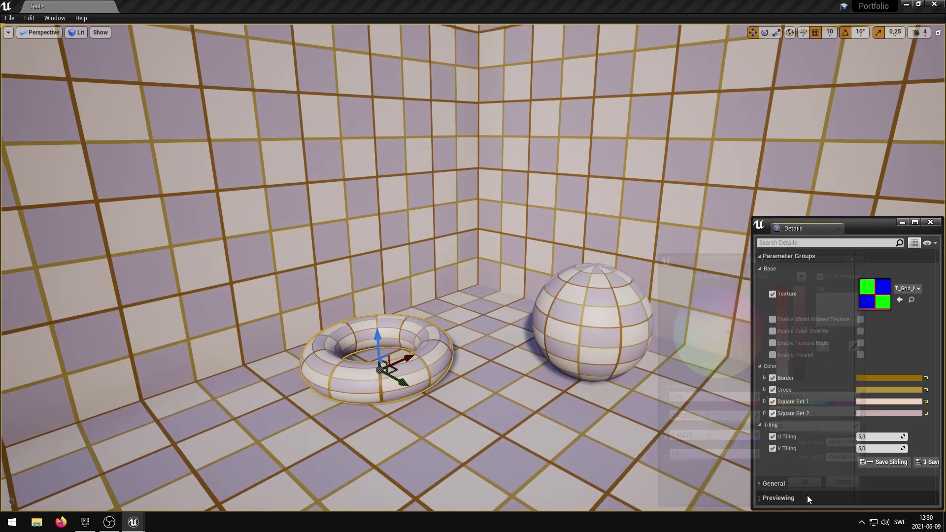